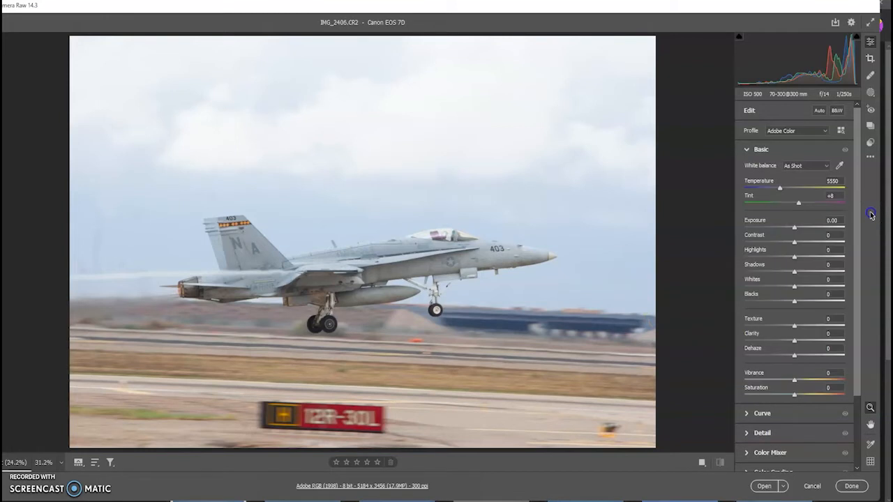
Try a tight 16 x 9 crop around the jet, switching its ratio to 4 x 5 / 8 x 10
click(871, 59)
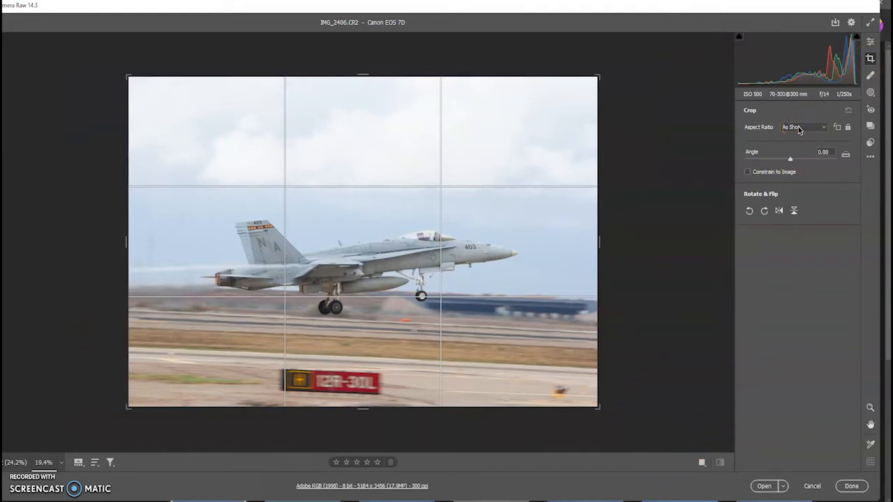
click(800, 128)
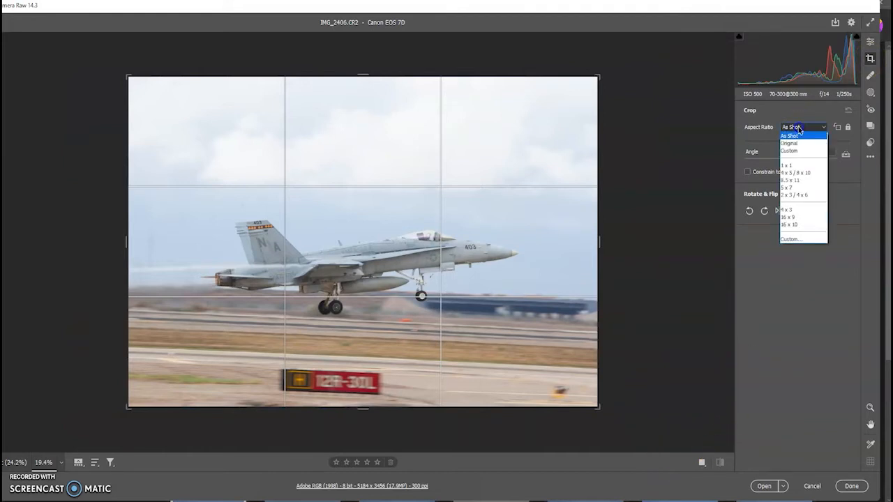
click(808, 219)
drag(596, 379, 568, 365)
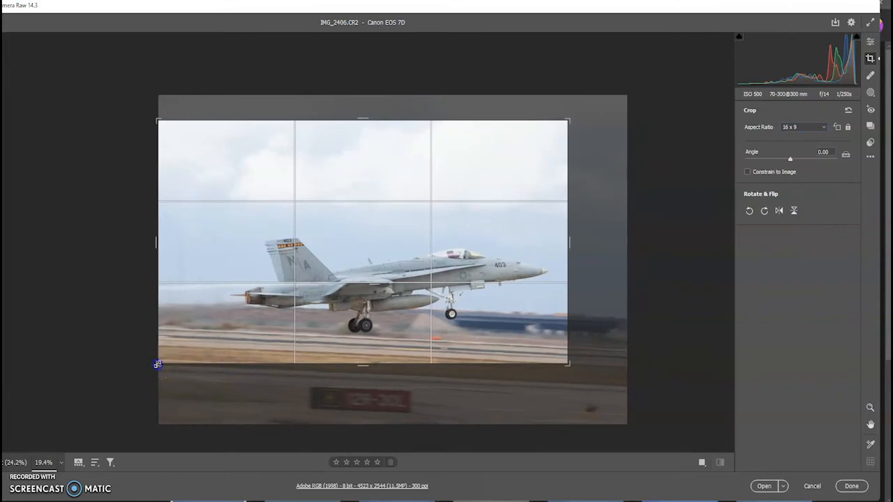
drag(158, 364, 267, 325)
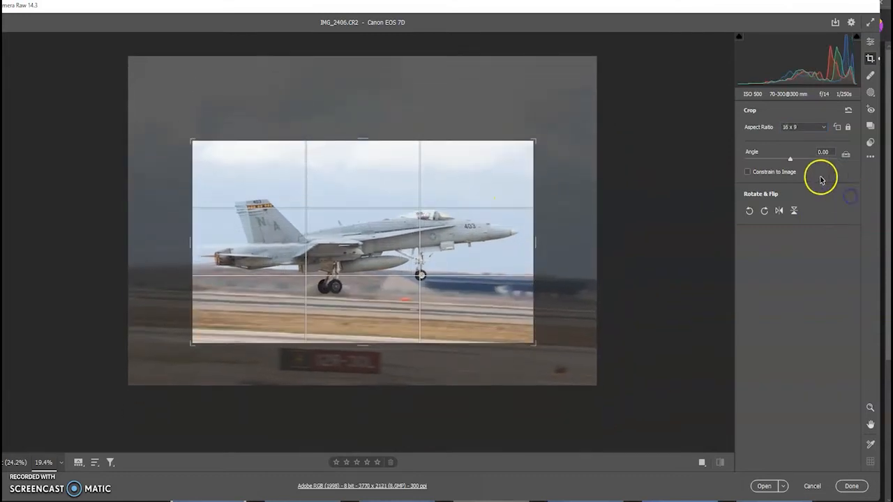
click(788, 127)
click(792, 175)
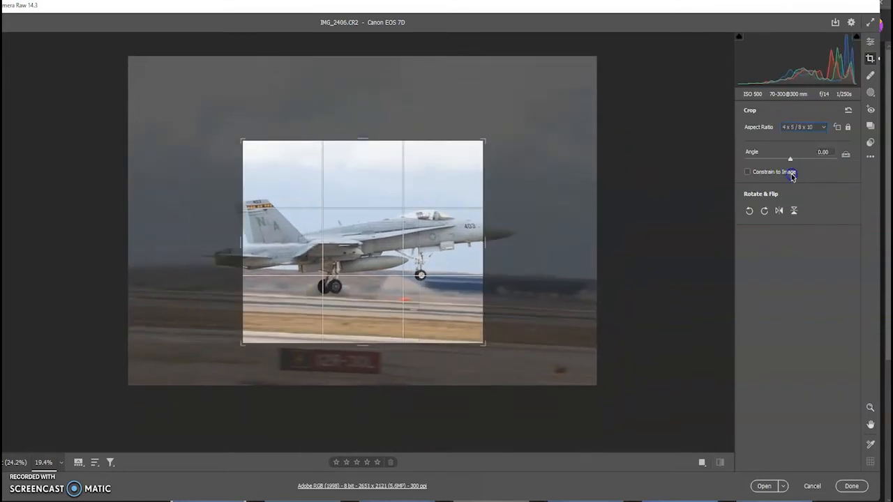
Set the crop ratio to Original and frame the jet with part of the runway sign, about 4049 x 2699 px
click(803, 128)
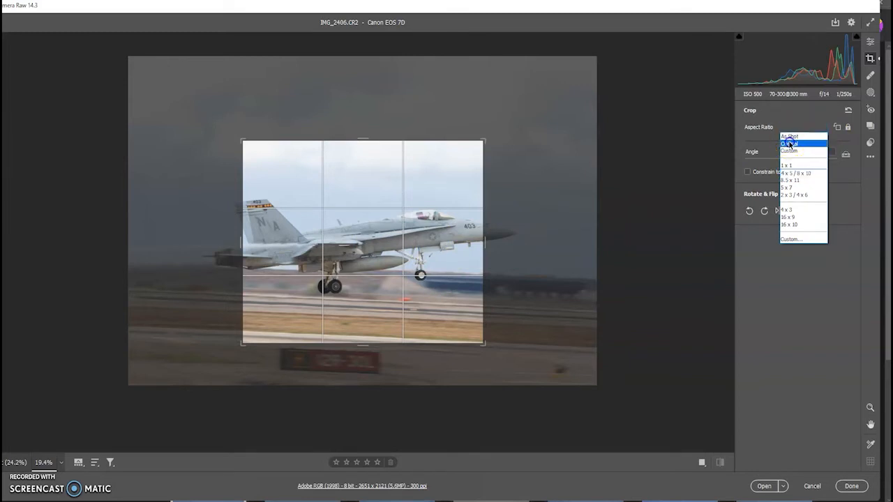
click(789, 143)
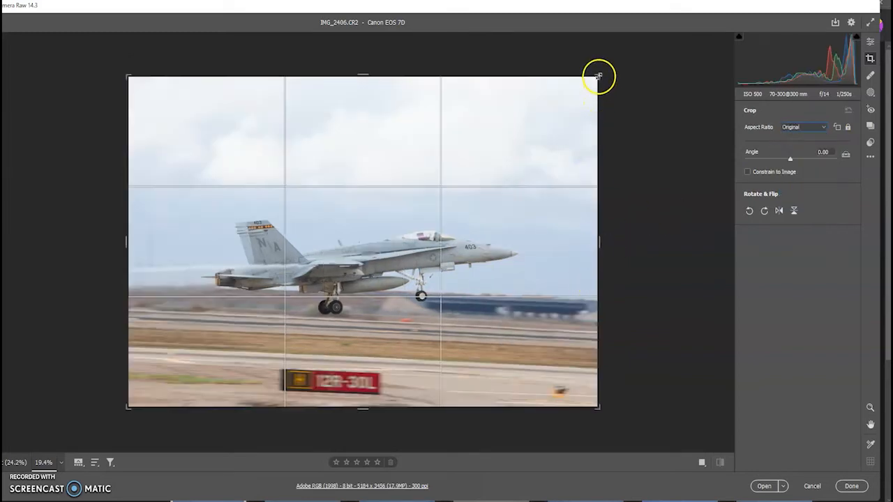
drag(598, 75, 593, 93)
drag(154, 392, 181, 365)
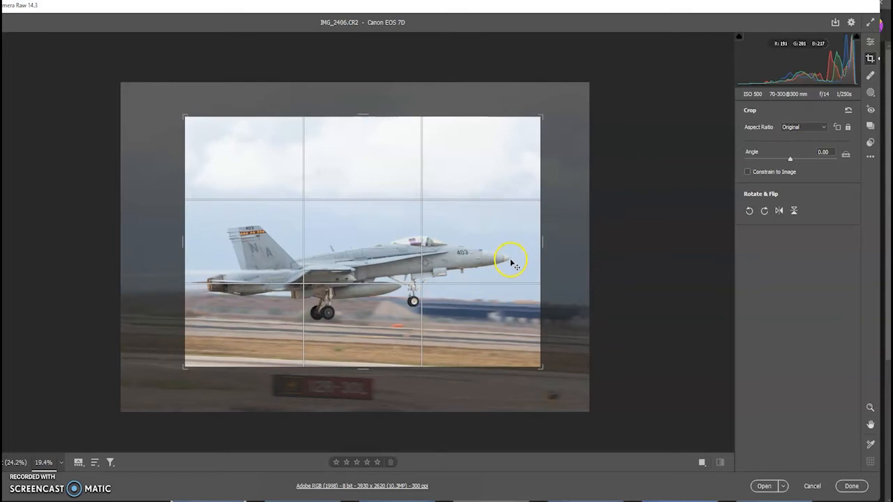
drag(539, 367, 543, 366)
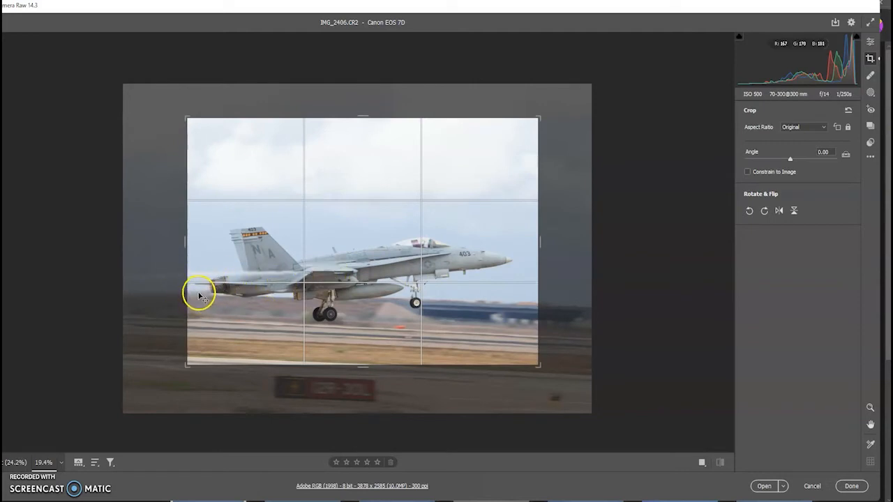
drag(374, 264, 375, 241)
drag(183, 364, 175, 370)
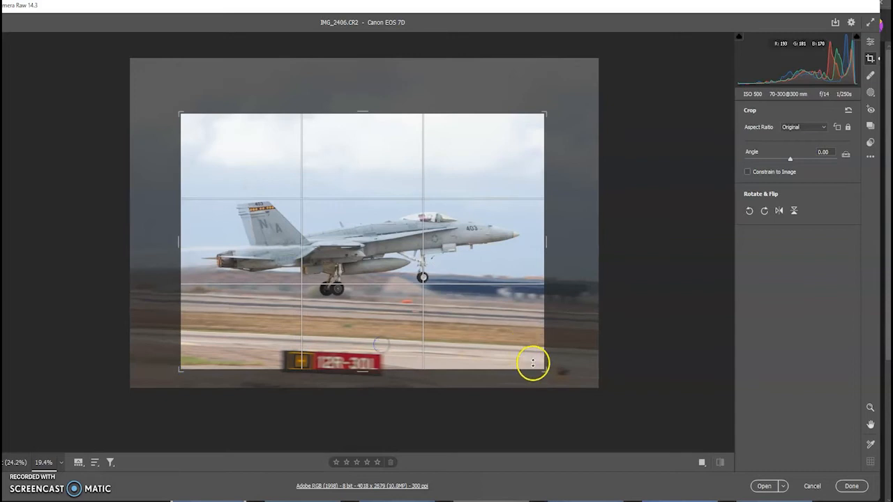
drag(545, 369, 547, 370)
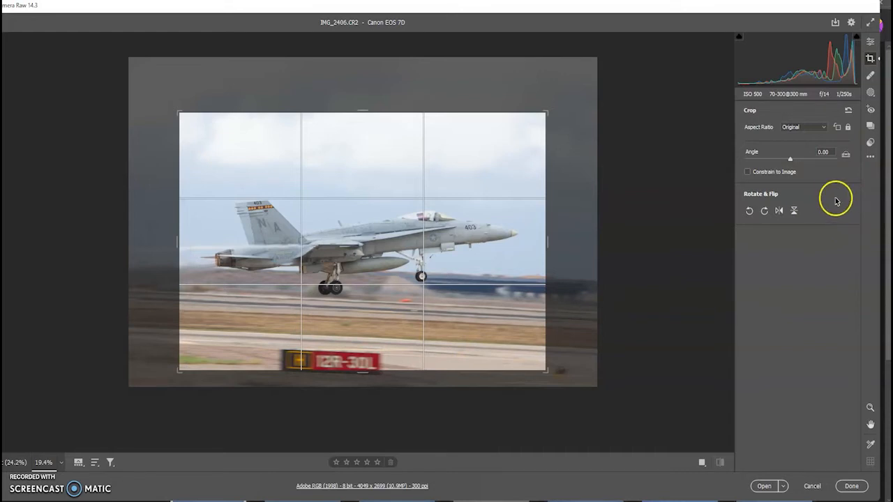
Straighten the photo automatically so the runway is level, and return to the edit adjustments
double_click(846, 156)
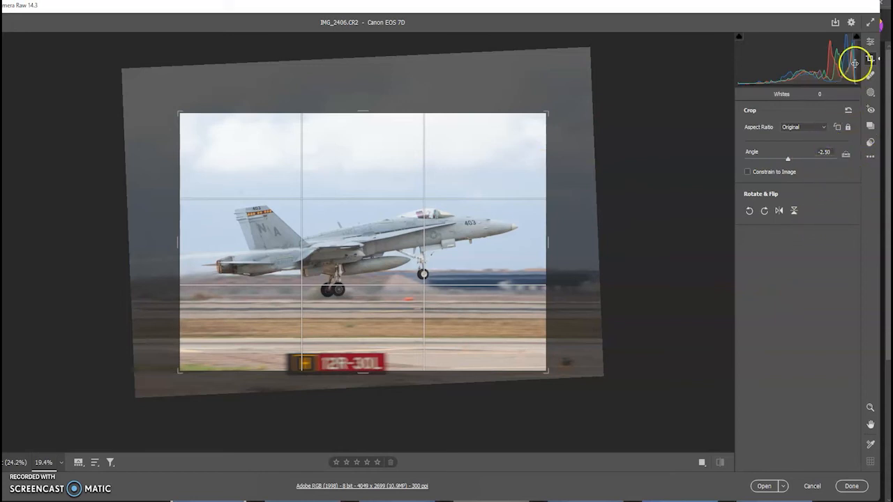
click(870, 43)
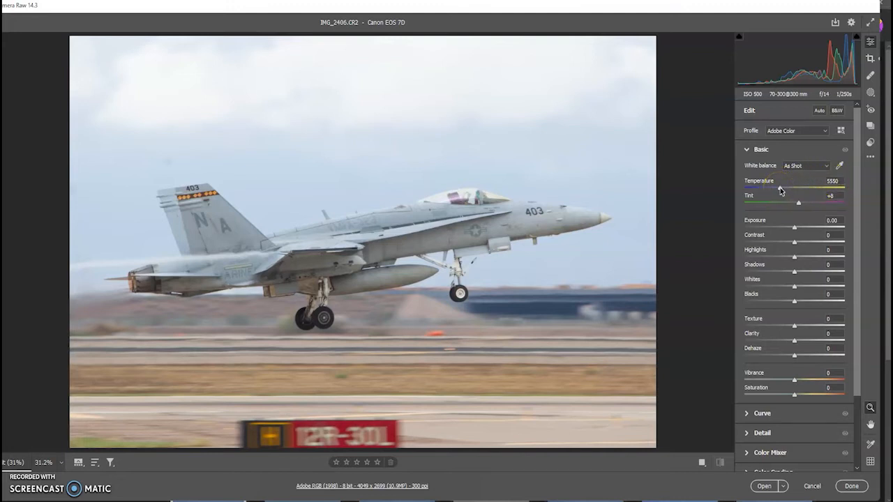
Set the white balance temperature to 5500
drag(780, 189, 832, 190)
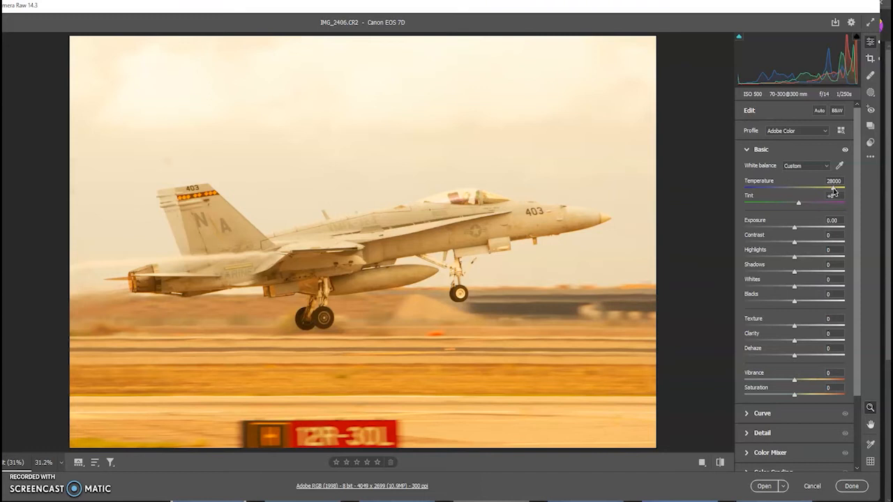
click(834, 189)
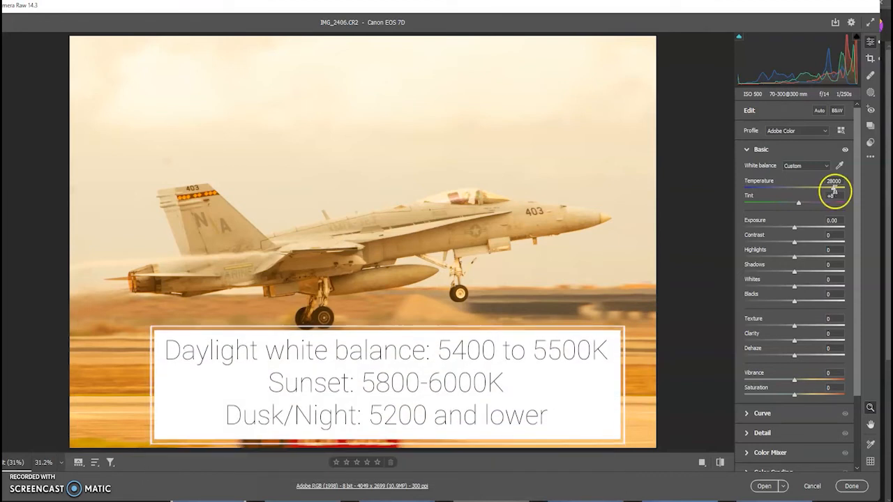
click(842, 182)
key(BackSpace)
key(BackSpace)
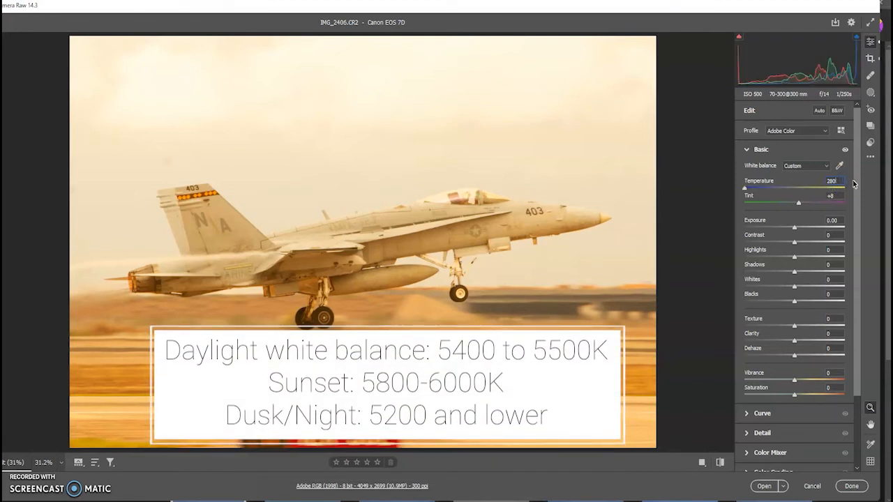
key(BackSpace)
key(BackSpace)
key(BackSpace)
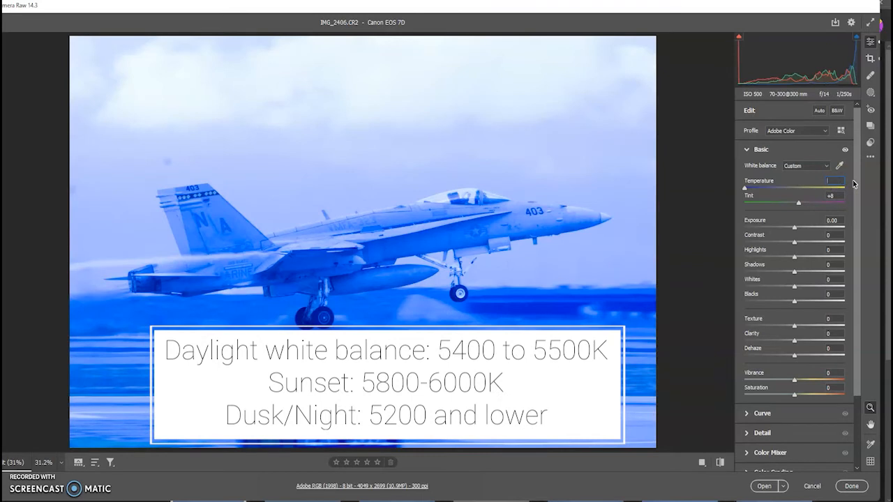
text(5500)
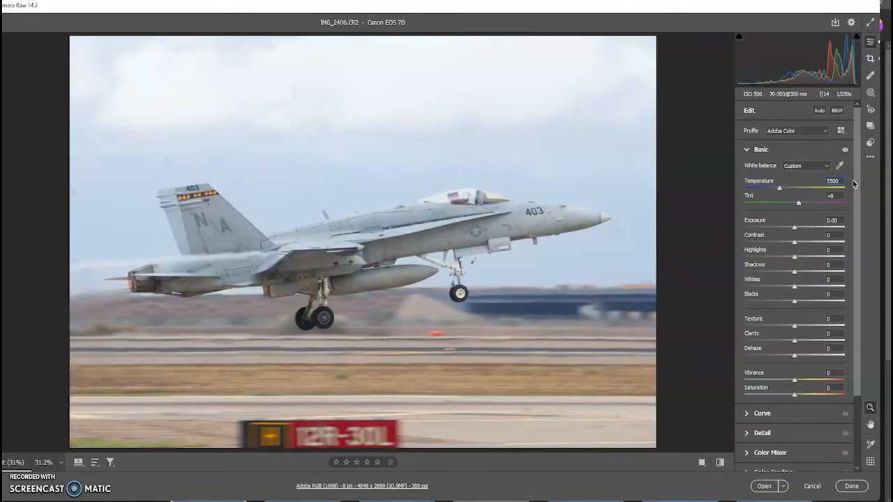
click(852, 185)
Set the tint to 0 and the saturation to -100
click(837, 196)
key(BackSpace)
key(BackSpace)
text(0)
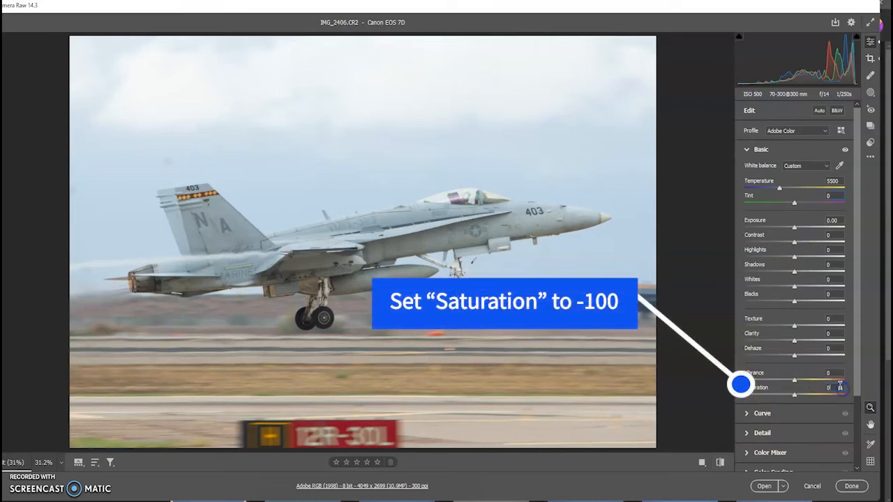
text(100)
key(Return)
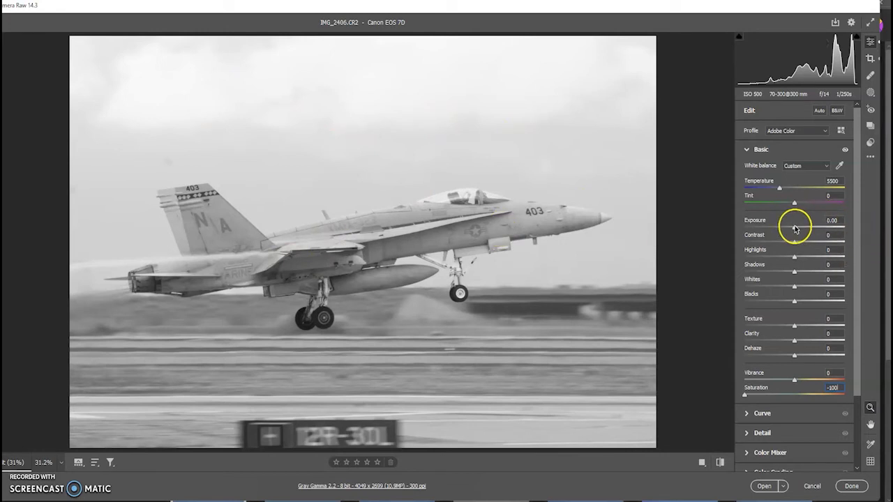
Adjust the exposure to -0.40 and the contrast to +13
drag(795, 228, 791, 231)
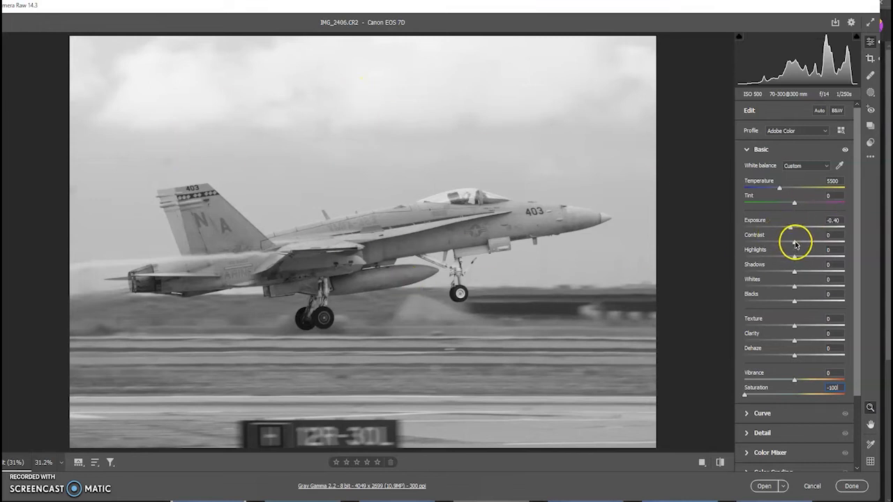
drag(795, 244, 802, 240)
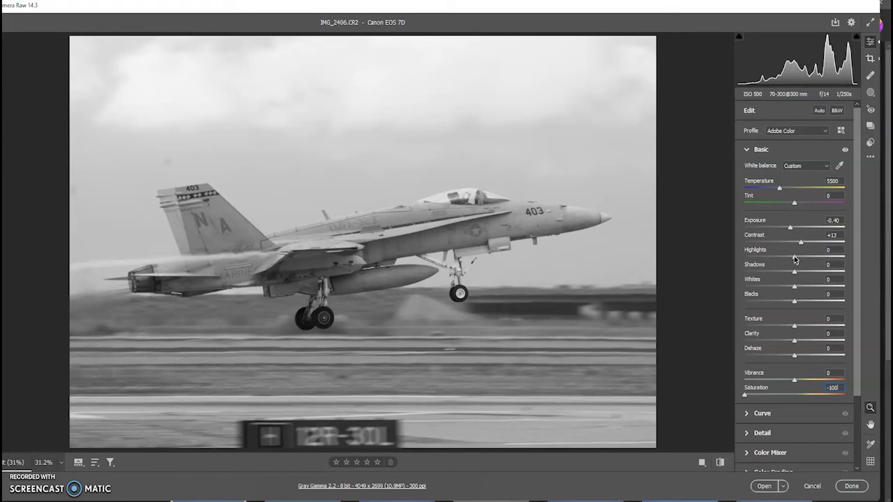
Try lowering the highlights to -100, and reset them to 0
drag(795, 258, 720, 254)
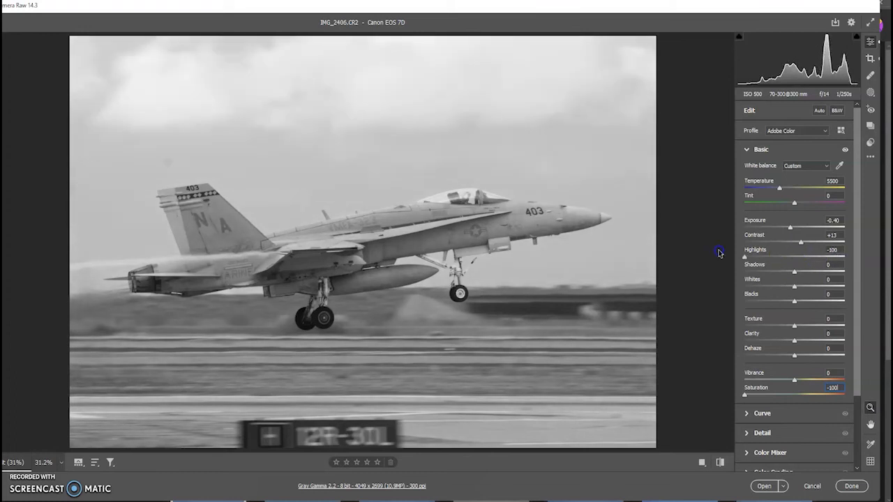
click(832, 250)
text(0)
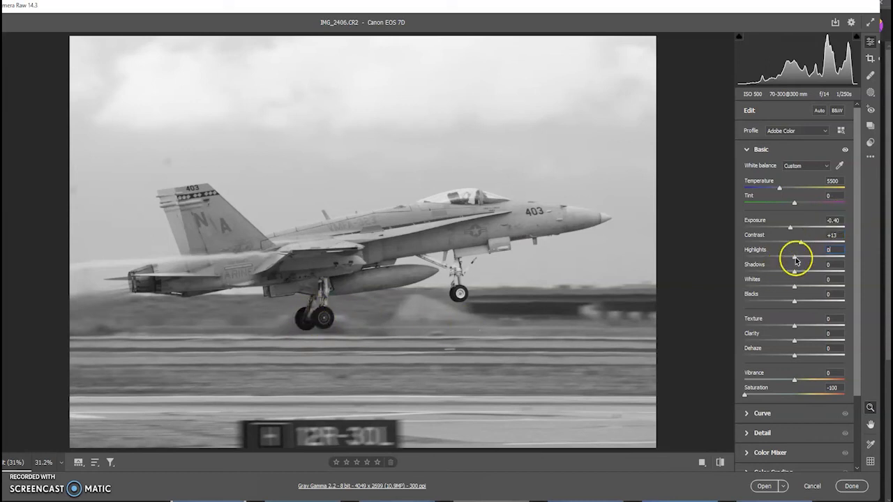
Adjust the remaining tones to +12 for shadows, -13 for whites and +14 for blacks
drag(794, 272, 793, 293)
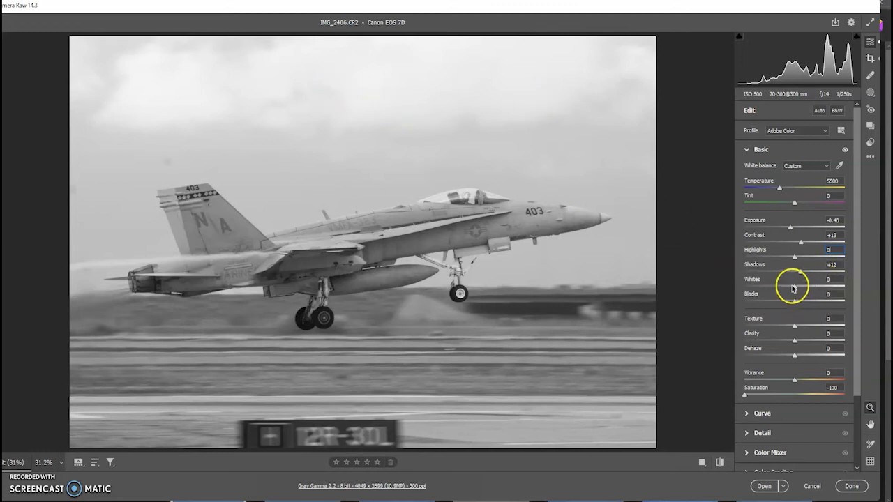
drag(792, 287, 789, 288)
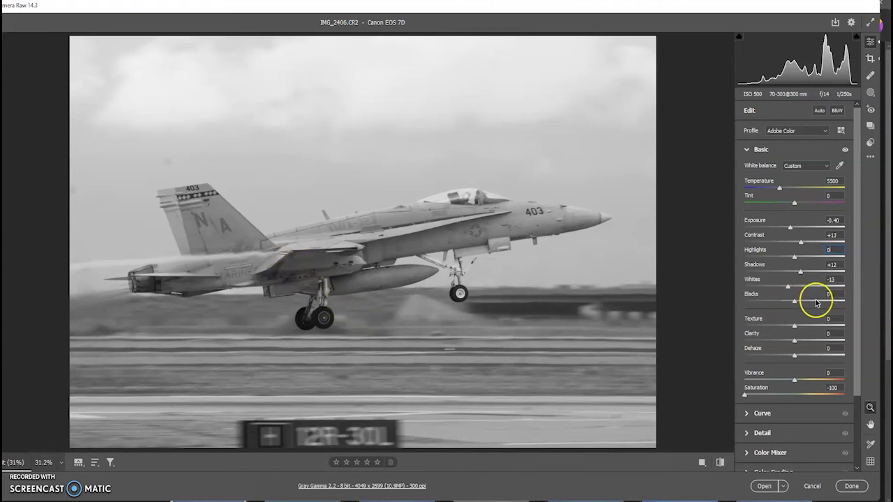
drag(794, 302, 800, 301)
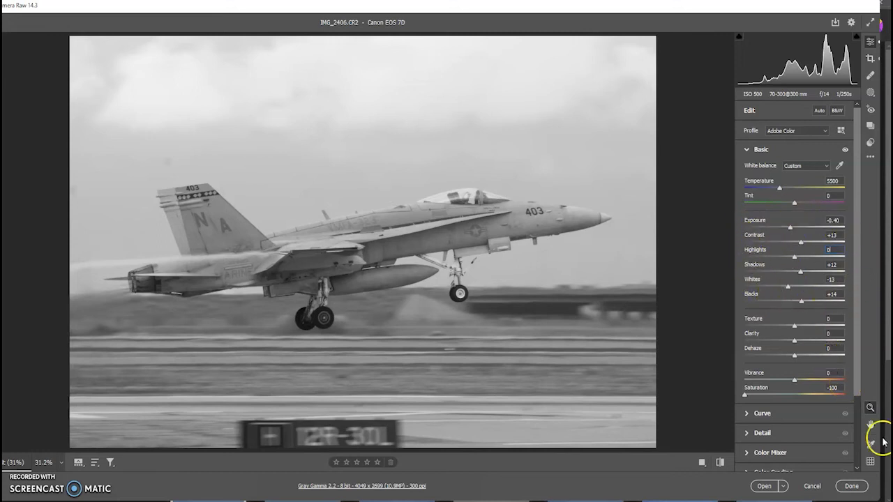
Restore the photo's colour by setting the saturation to 0
drag(842, 388, 815, 392)
text(0)
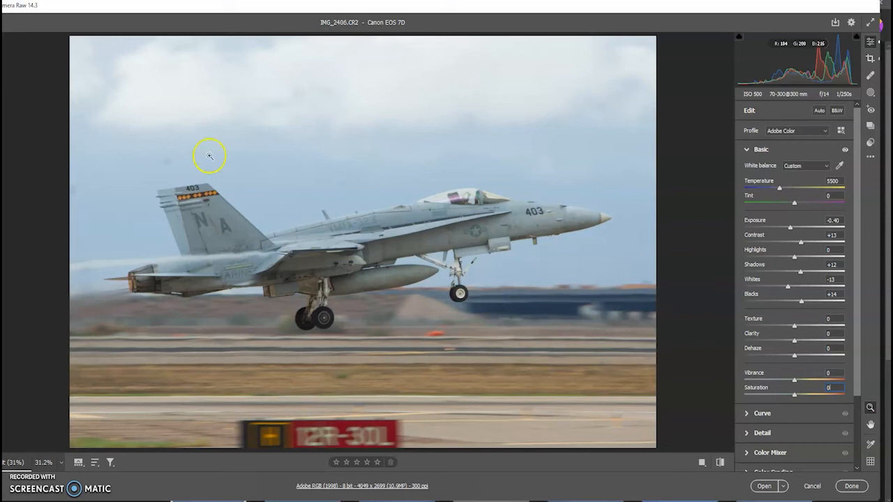
Heal the two dust spots in the sky near the jet's tail with spot visualization on, and return to the edit adjustments
click(871, 93)
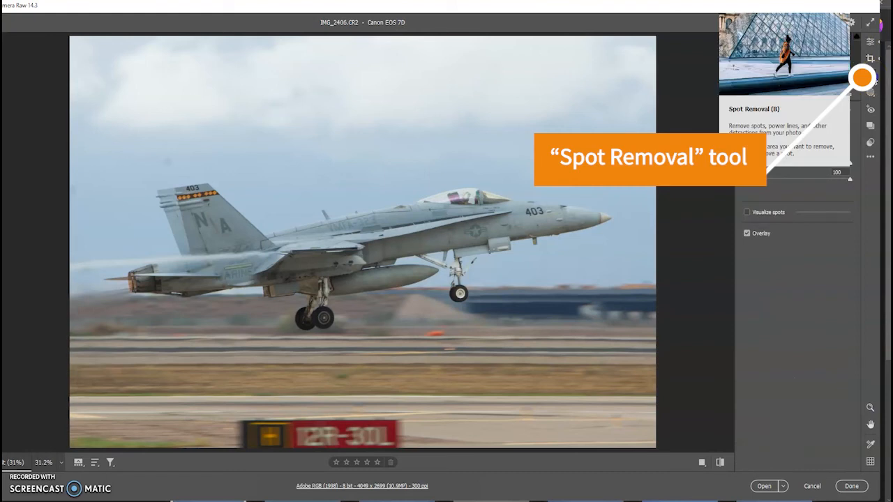
click(760, 213)
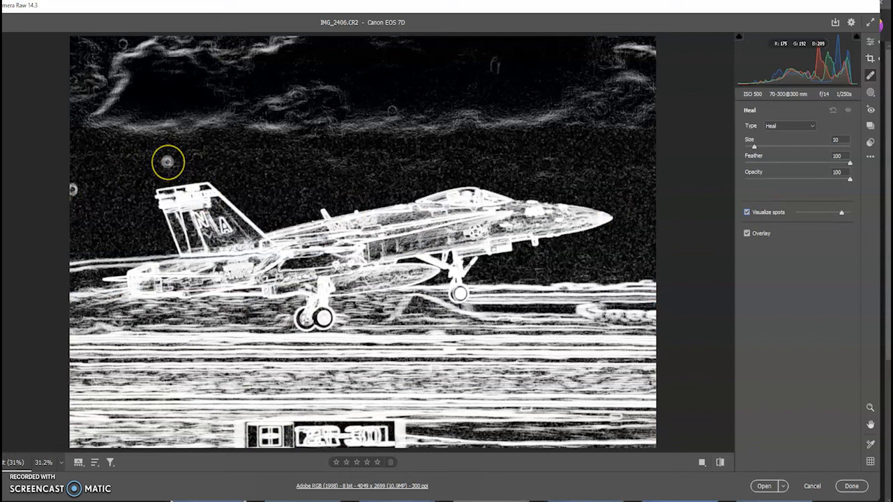
click(167, 163)
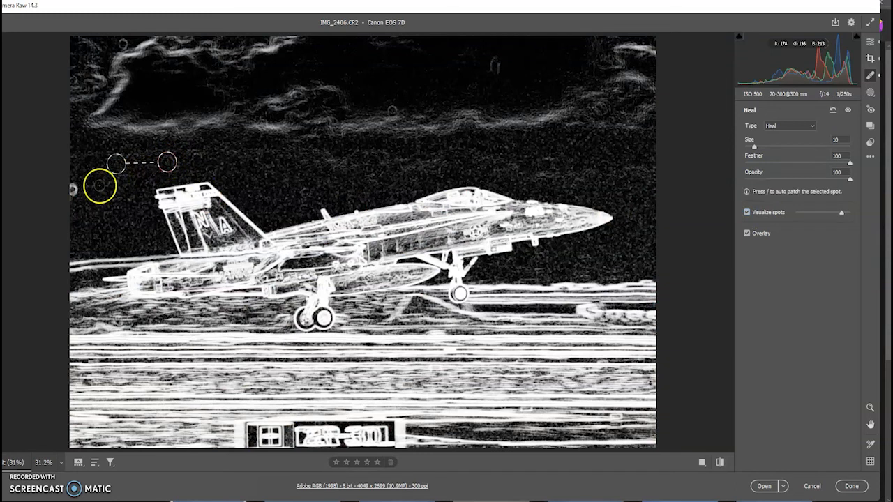
click(73, 189)
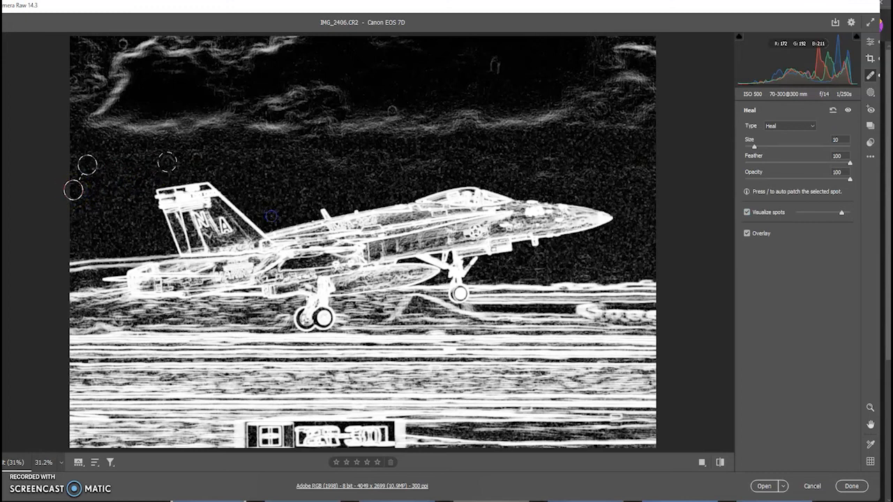
click(870, 42)
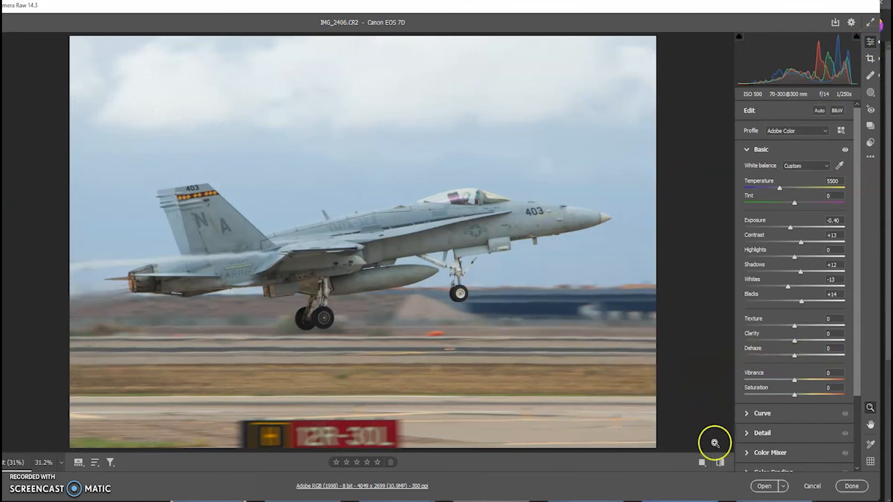
Open the adjusted raw photo in Photoshop
click(763, 489)
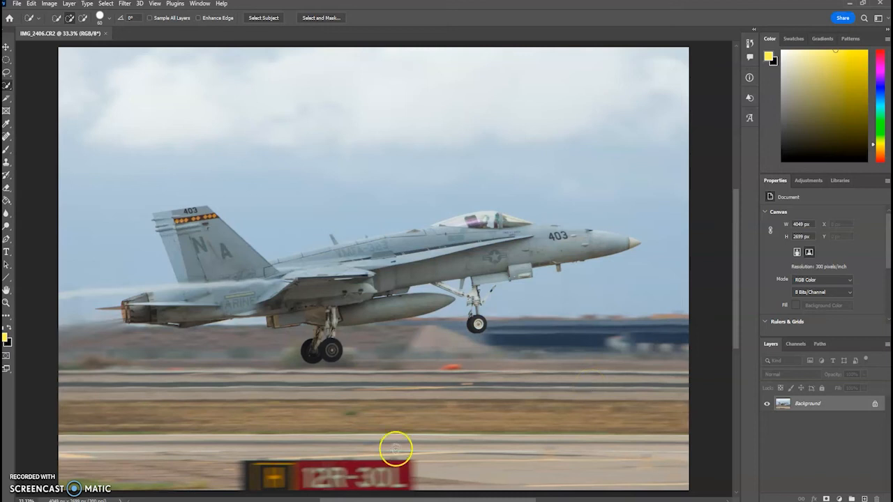
scroll(405, 426, down, 2)
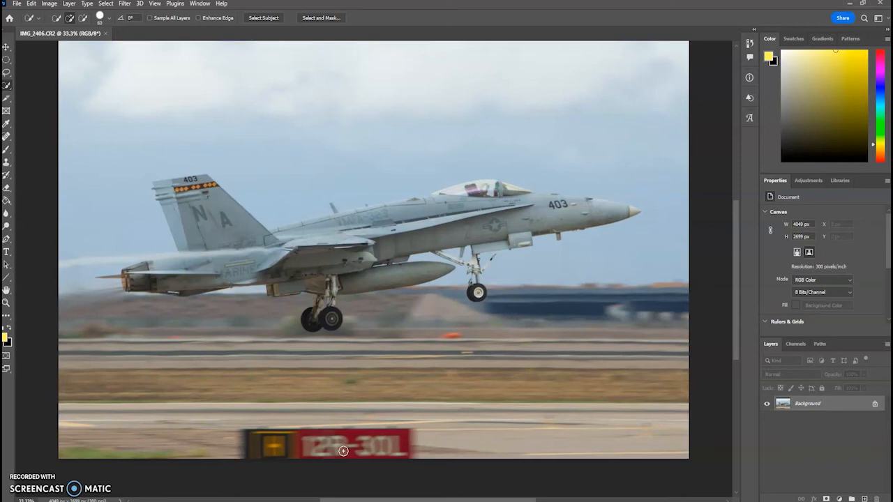
mouse_move(342, 449)
mouse_down()
mouse_move(305, 434)
mouse_move(284, 443)
mouse_up()
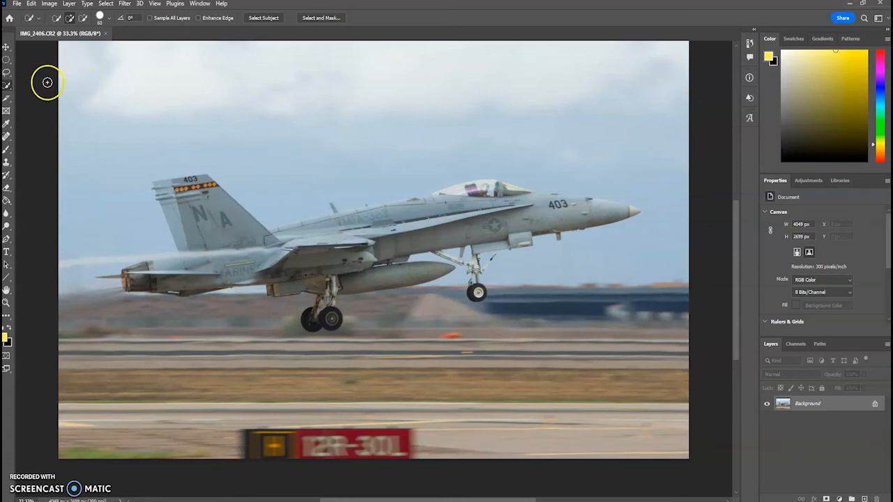
drag(290, 434, 259, 434)
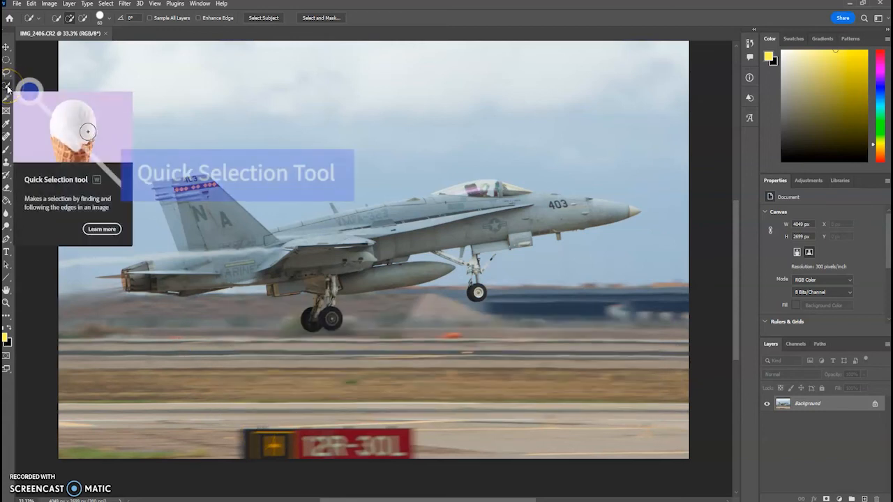
Select the whole runway sign at the photo's lower edge with the Quick Selection tool in add-to-selection mode
click(70, 19)
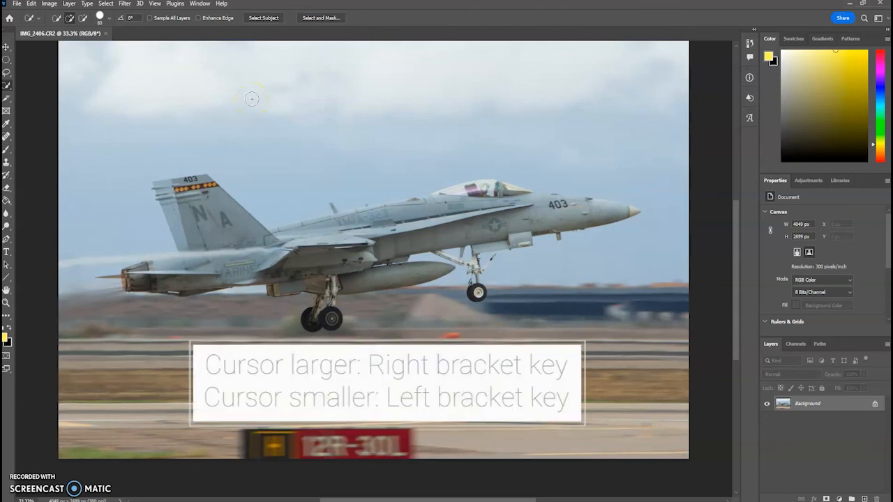
key(bracketright)
key(bracketright)
key(bracketright)
key(bracketright)
key(bracketright)
key(bracketright)
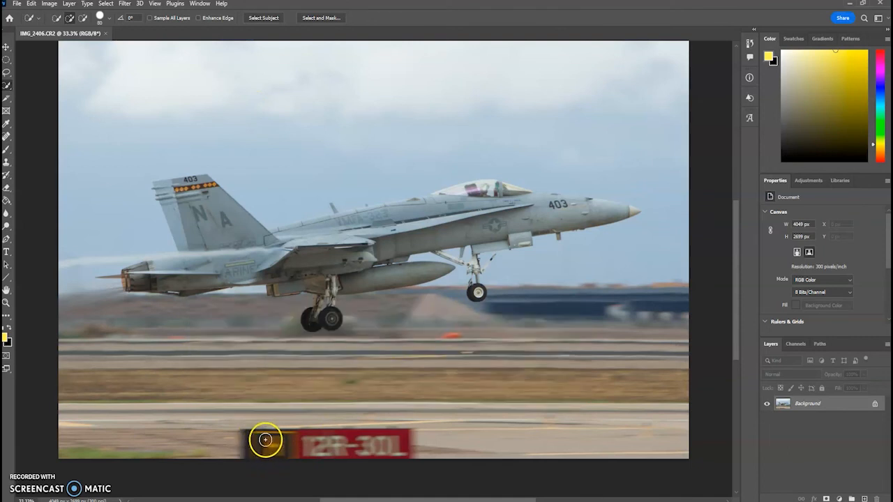
drag(252, 436, 393, 442)
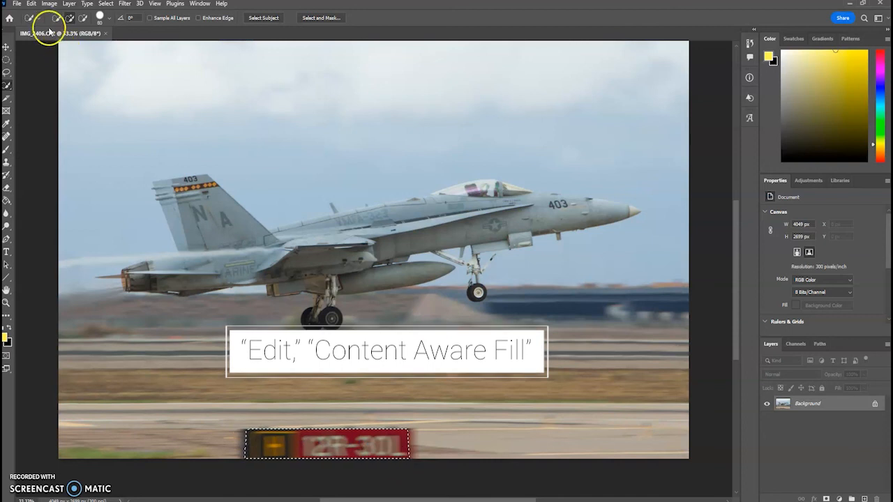
Start Content-Aware Fill on the selected sign and remove the jet from the sampling area with a size 200 brush
click(32, 6)
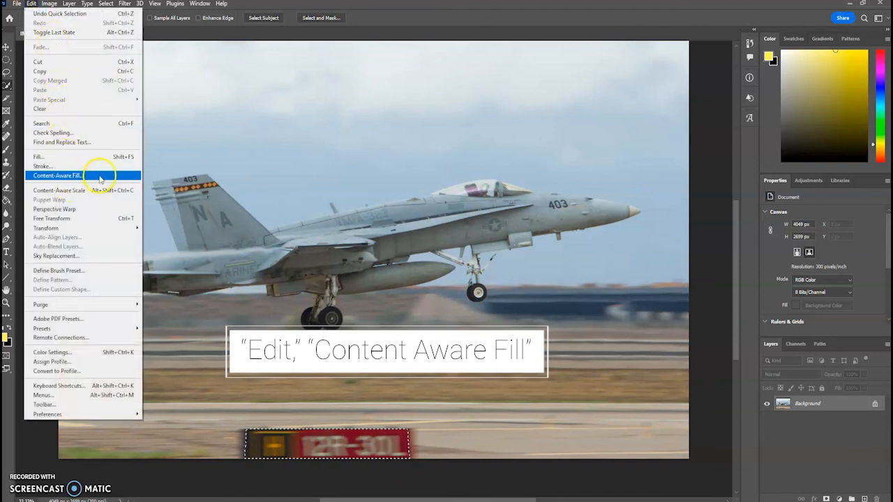
click(69, 175)
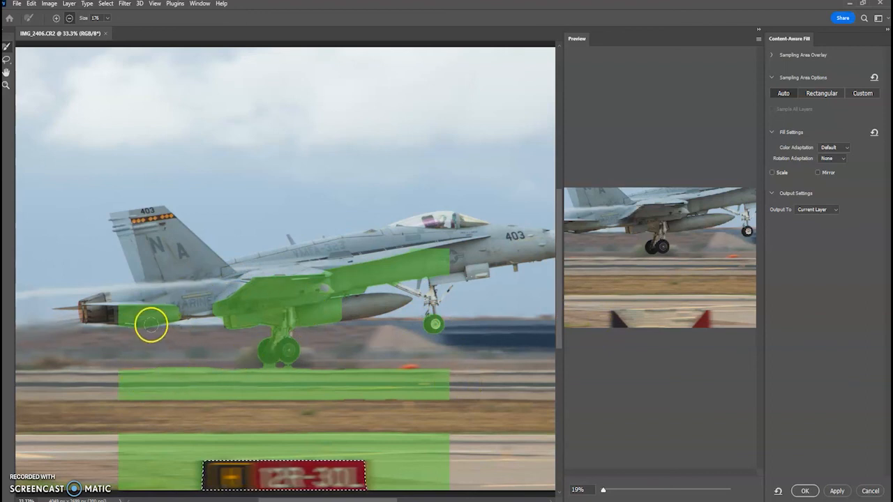
key(bracketright)
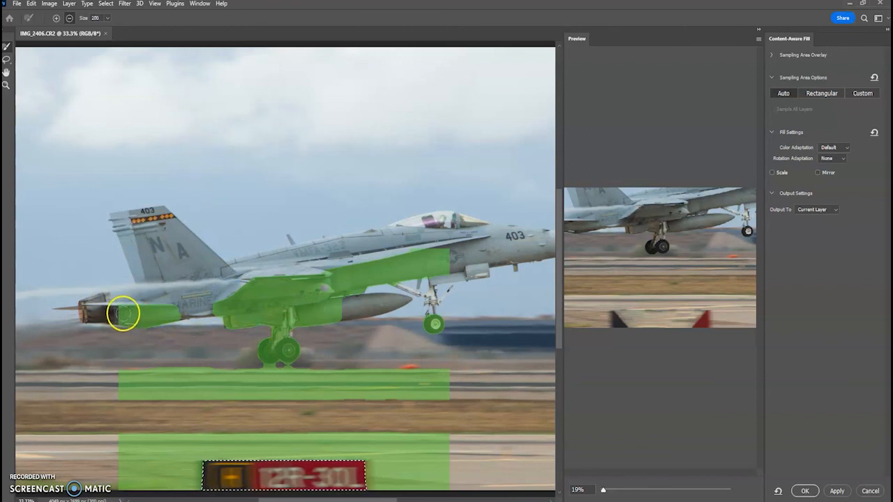
mouse_move(123, 314)
mouse_down()
mouse_move(327, 297)
mouse_move(345, 289)
mouse_move(196, 293)
mouse_move(406, 264)
mouse_move(347, 270)
mouse_move(423, 248)
mouse_move(338, 279)
mouse_move(464, 251)
mouse_move(423, 293)
mouse_move(424, 342)
mouse_move(266, 315)
mouse_move(312, 328)
mouse_move(234, 337)
mouse_move(303, 353)
mouse_up()
click(177, 333)
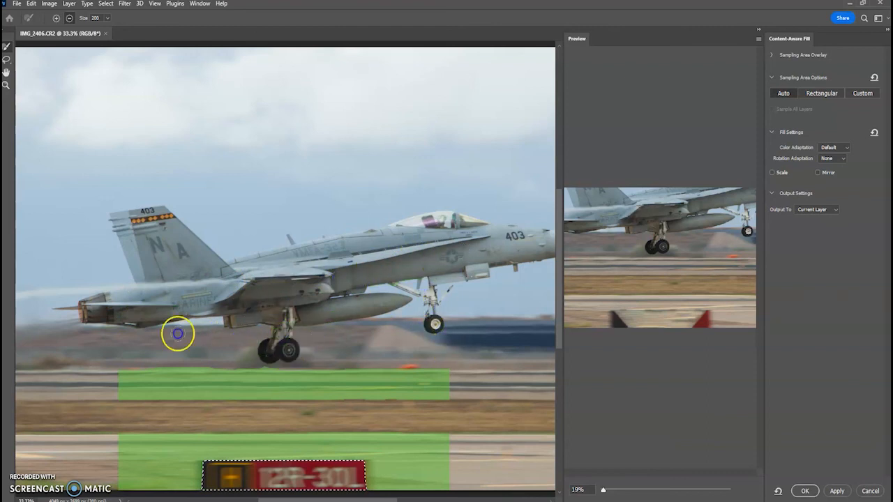
Remove the runway strip beneath the jet's wheels from the sampling area with a size 300 brush
key(bracketright)
key(bracketright)
click(126, 379)
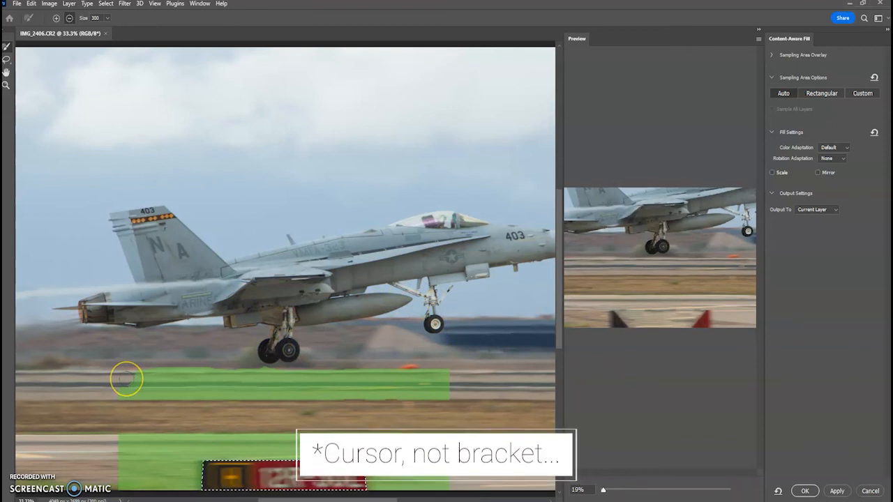
drag(123, 379, 447, 373)
click(325, 343)
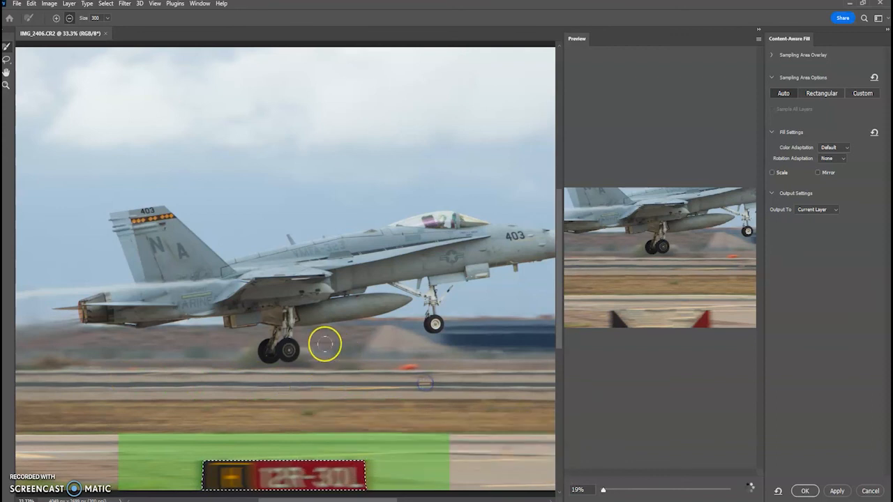
Trim the sampling area to the pavement close around the sign with a size 175 brush, and apply the fill to the current layer
scroll(325, 344, down, 1)
scroll(319, 343, down, 3)
click(144, 337)
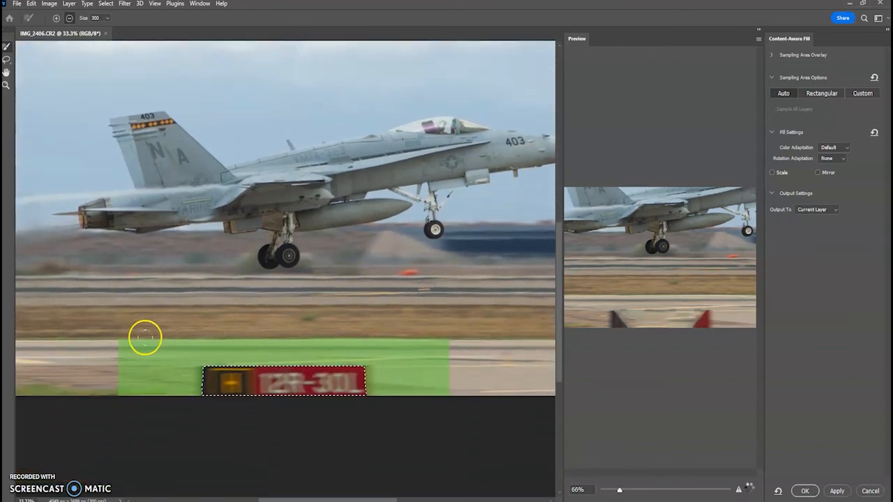
key(bracketleft)
key(bracketleft)
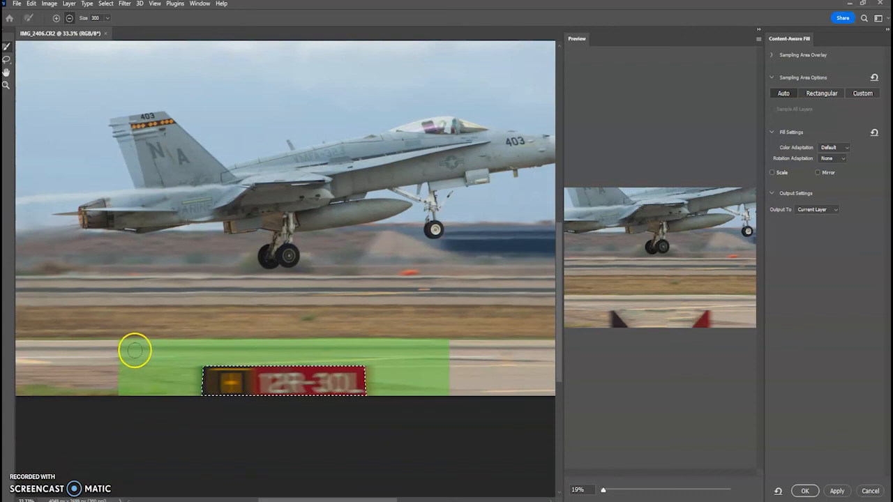
key(bracketleft)
mouse_move(131, 339)
mouse_down()
mouse_move(130, 392)
mouse_move(147, 350)
mouse_move(166, 340)
mouse_move(322, 337)
mouse_move(418, 343)
mouse_move(419, 388)
mouse_up()
mouse_move(441, 384)
mouse_down()
mouse_move(443, 340)
mouse_move(440, 371)
mouse_up()
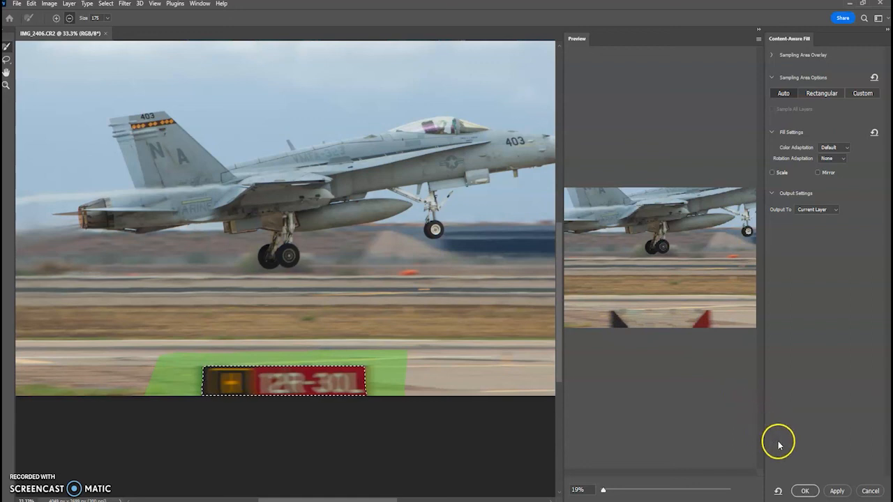
click(805, 491)
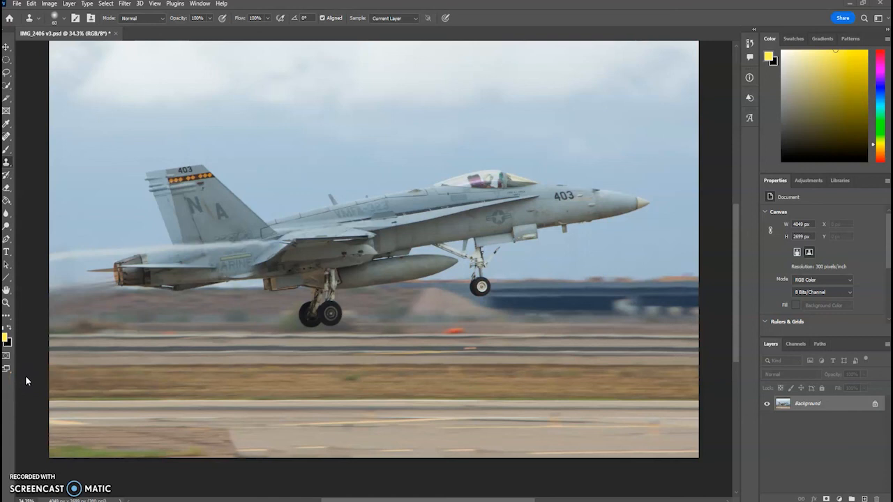
Sample the sky above the jet as the source for the Clone Stamp tool
scroll(339, 226, up, 3)
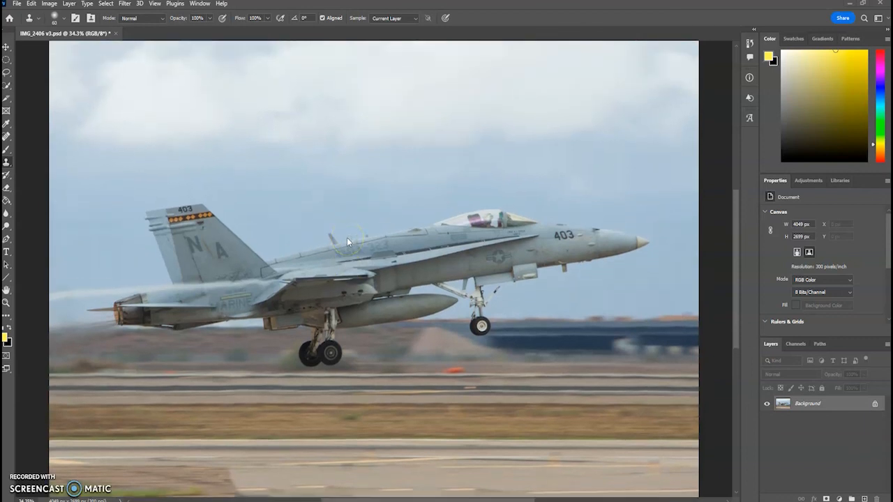
alt+click(368, 128)
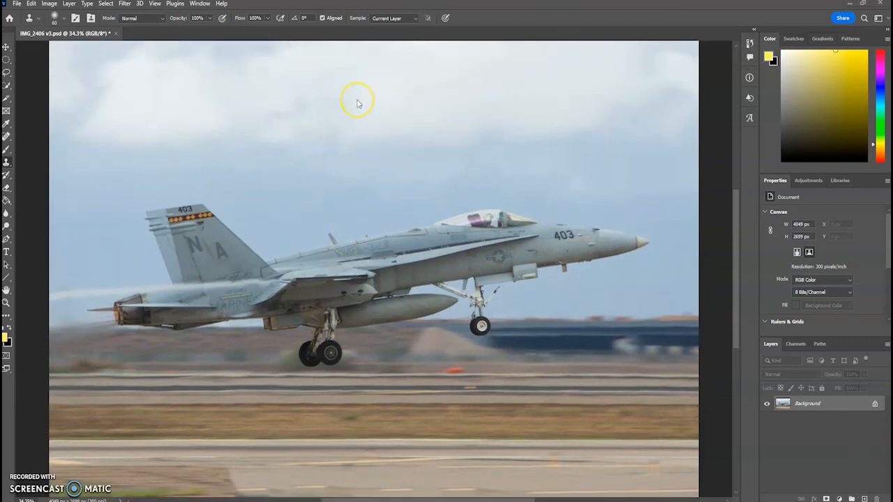